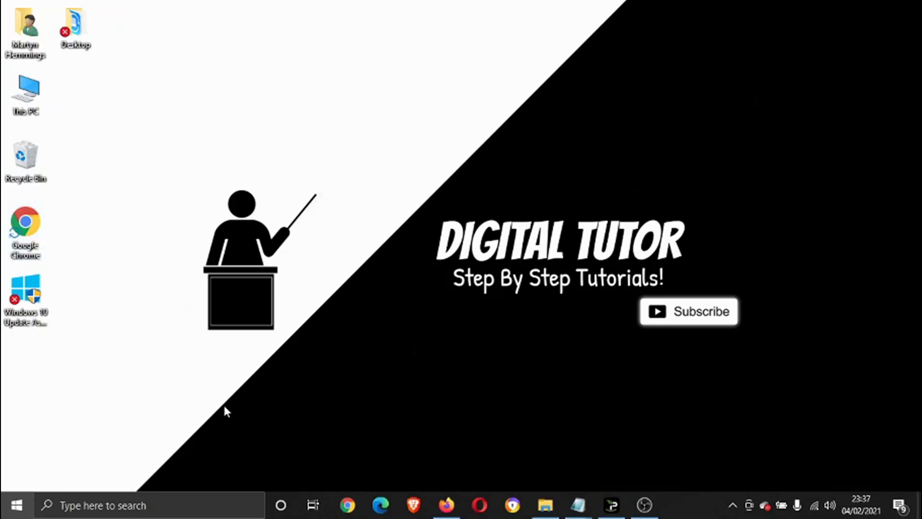
Show Chrome's hijacked start page, close it, then search 'apps' to open Apps & features.
{"action": "left_click", "coordinate": [347, 506]}
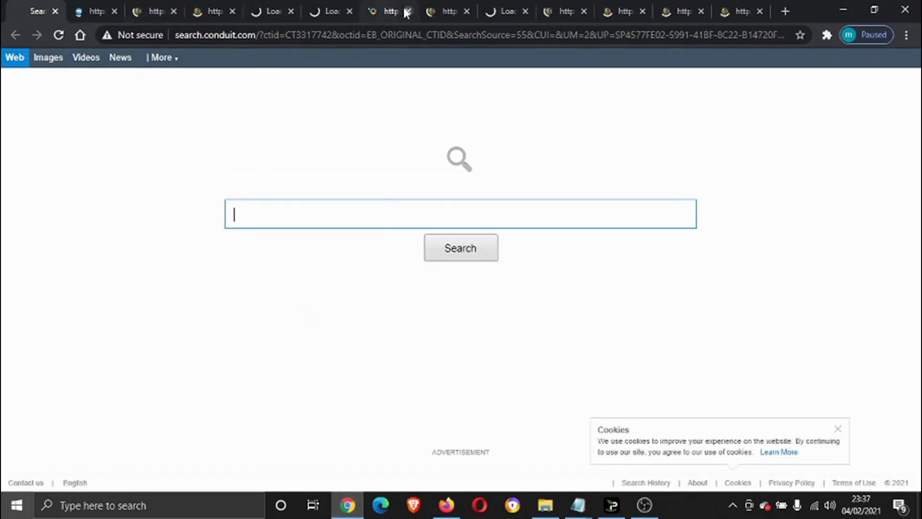
{"action": "left_click", "coordinate": [905, 10]}
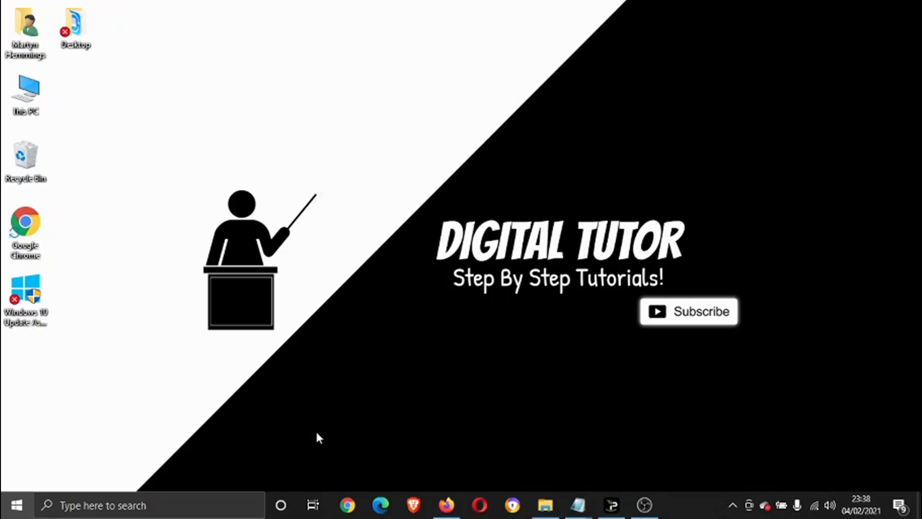
{"action": "left_click", "coordinate": [159, 503]}
{"action": "type", "text": "a"}
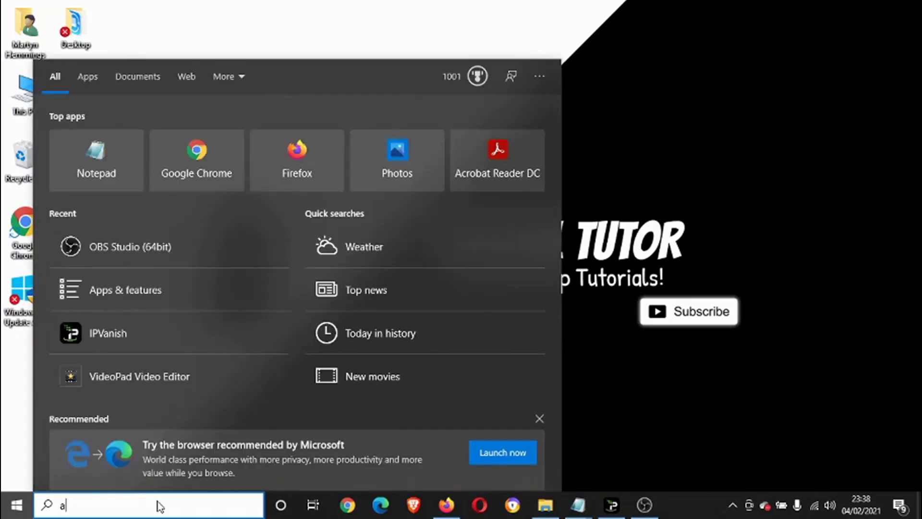
{"action": "type", "text": "pps"}
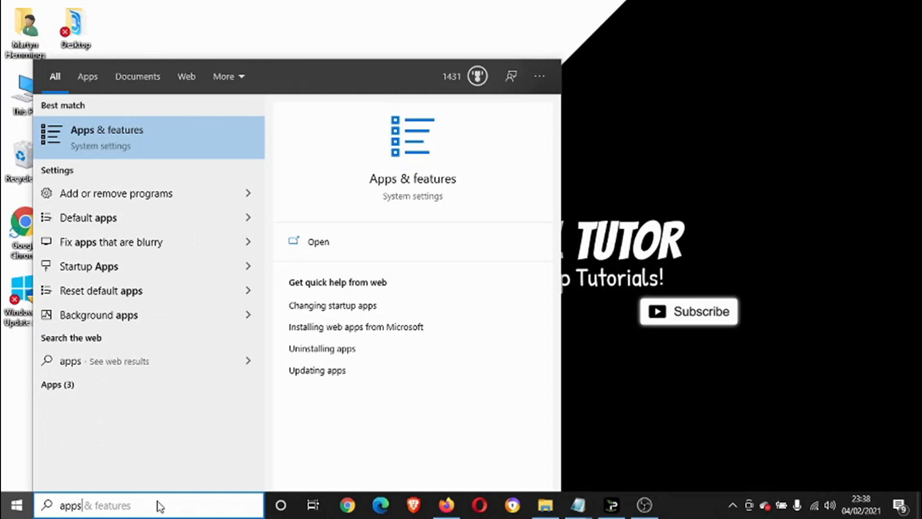
{"action": "left_click", "coordinate": [136, 142]}
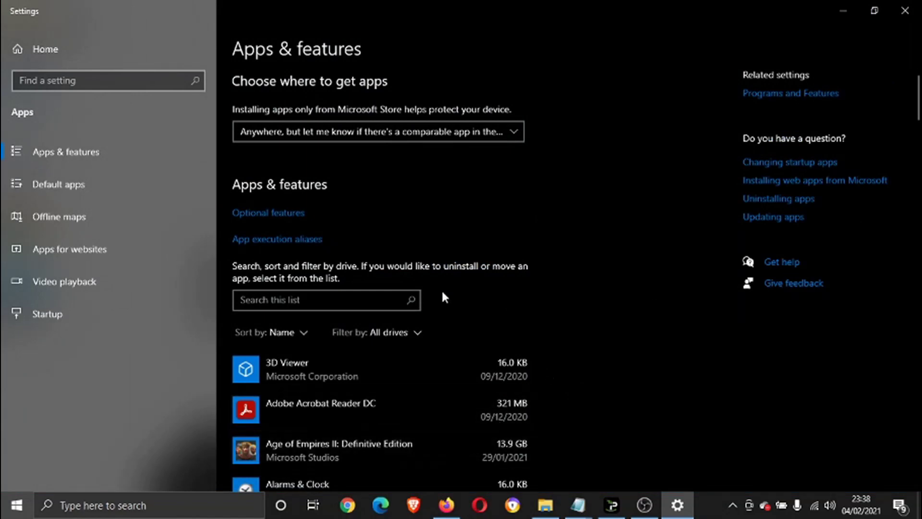
Filter the apps list for 'chrome', clear the filter, and scroll to the Google Chrome entry.
{"action": "left_click", "coordinate": [368, 301]}
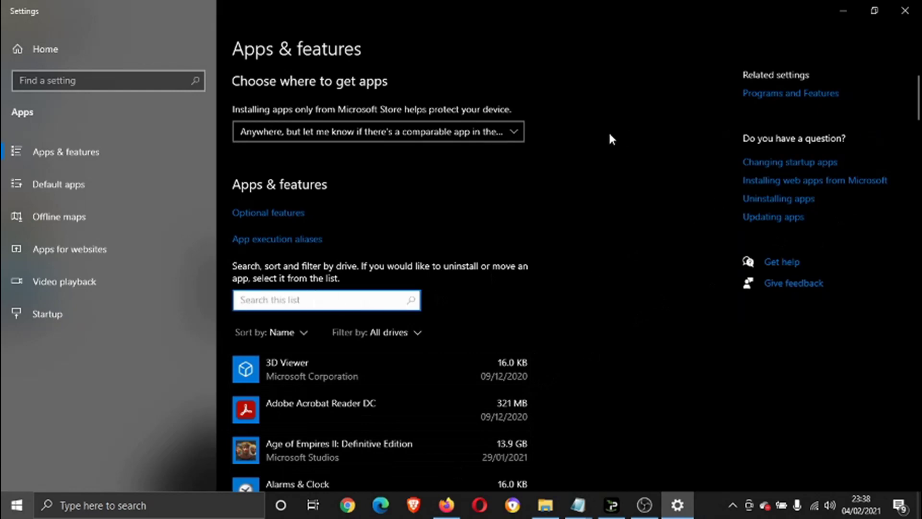
{"action": "type", "text": "chrome"}
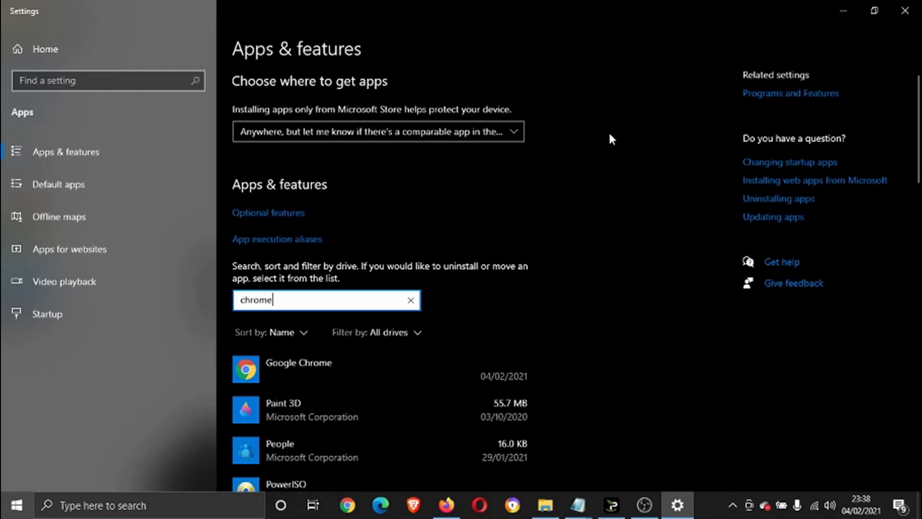
{"action": "key", "text": "BackSpace"}
{"action": "key", "text": "BackSpace"}
{"action": "key", "text": "BackSpace"}
{"action": "key", "text": "BackSpace"}
{"action": "key", "text": "BackSpace"}
{"action": "key", "text": "BackSpace"}
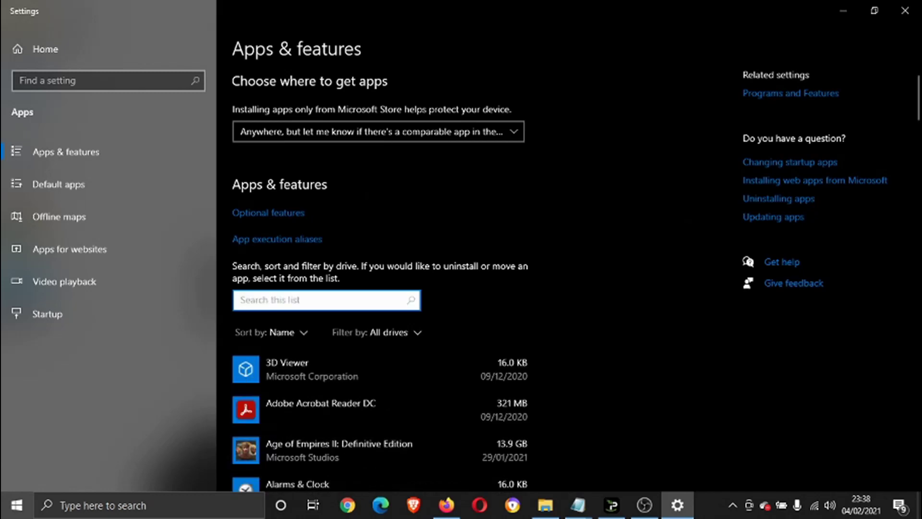
{"action": "scroll", "coordinate": [917, 103], "scroll_direction": "down", "scroll_amount": 1}
{"action": "left_click_drag", "start_coordinate": [917, 103], "coordinate": [889, 198]}
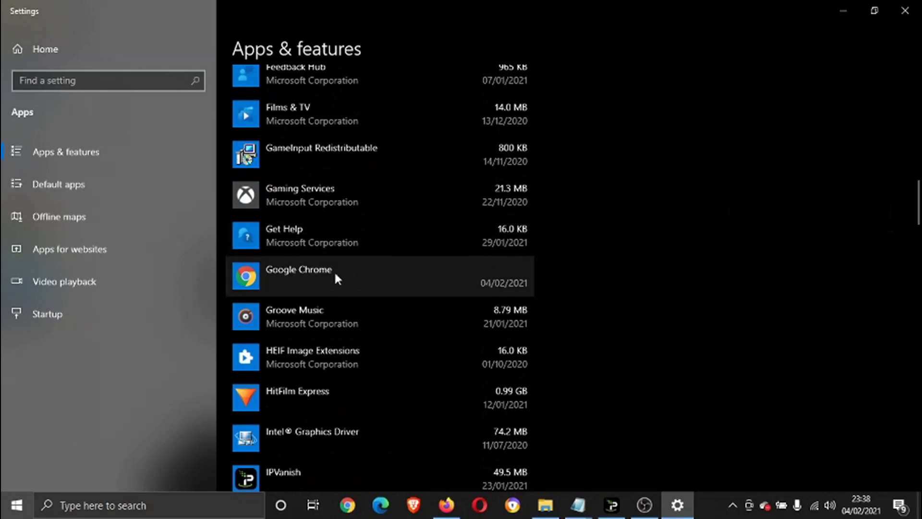
{"action": "scroll", "coordinate": [333, 270], "scroll_direction": "up", "scroll_amount": 15}
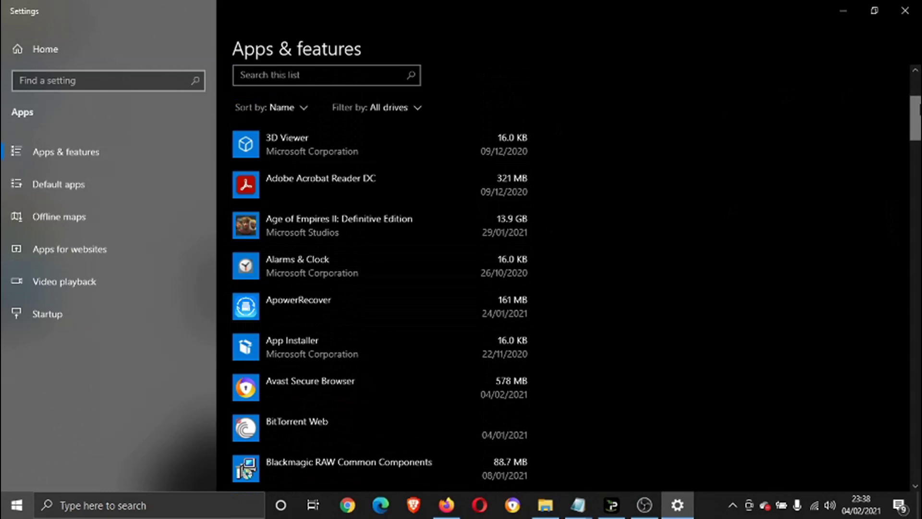
{"action": "left_click_drag", "start_coordinate": [915, 118], "coordinate": [894, 207]}
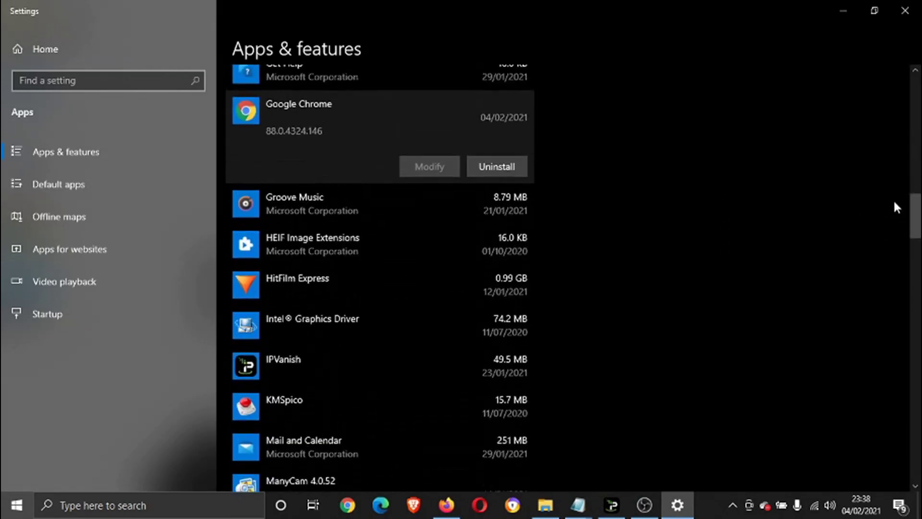
Choose Uninstall for Google Chrome, confirm the removal, and close the Settings window.
{"action": "left_click", "coordinate": [494, 165]}
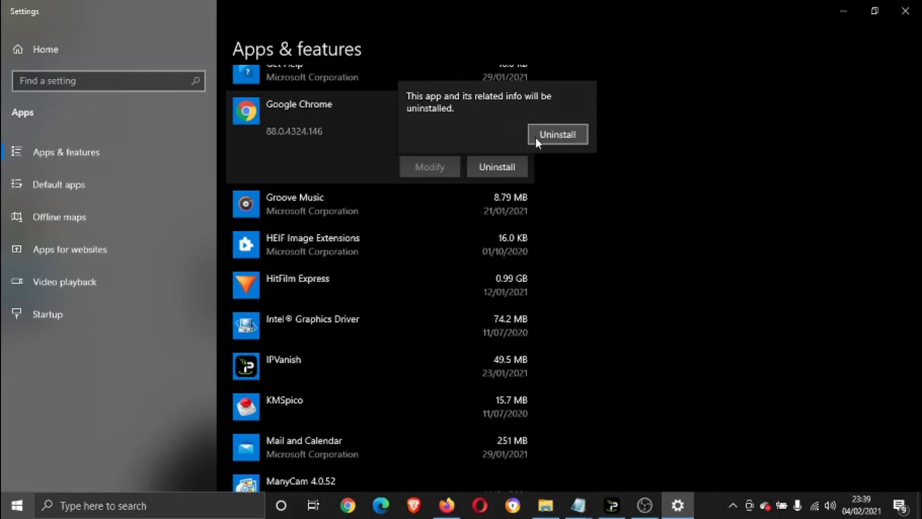
{"action": "left_click", "coordinate": [609, 183]}
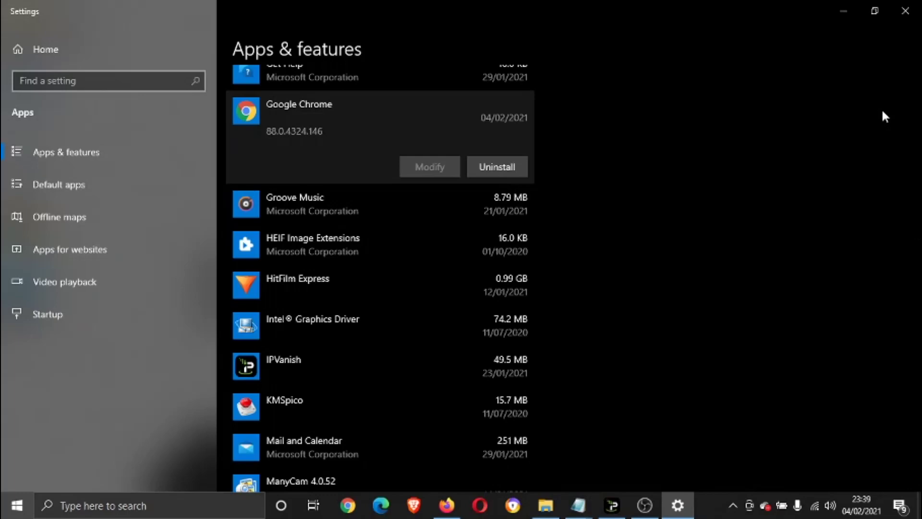
{"action": "left_click", "coordinate": [912, 18]}
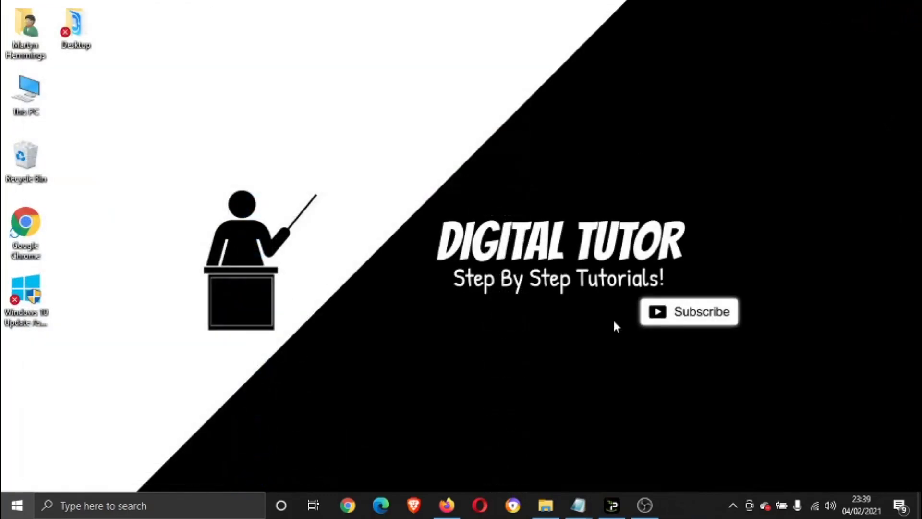
Search Windows for 'control panel' and open Control Panel from the results.
{"action": "left_click", "coordinate": [110, 507]}
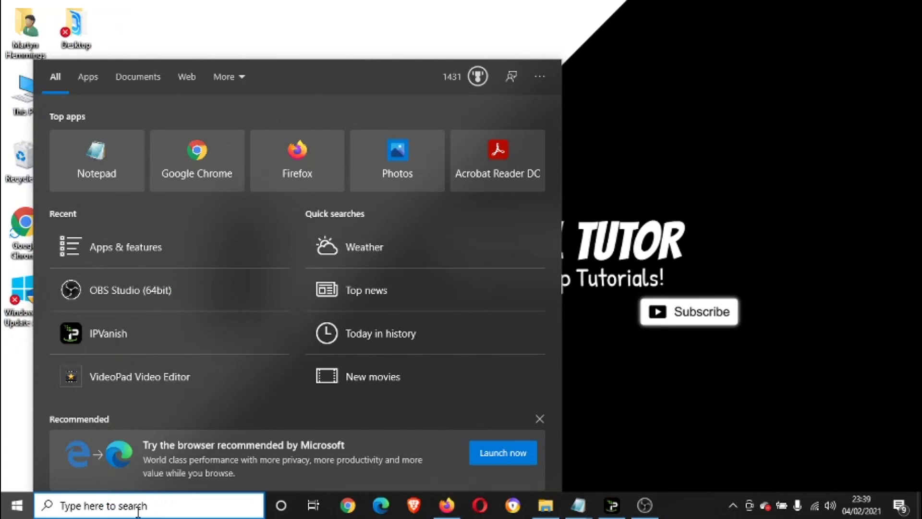
{"action": "type", "text": "control panel"}
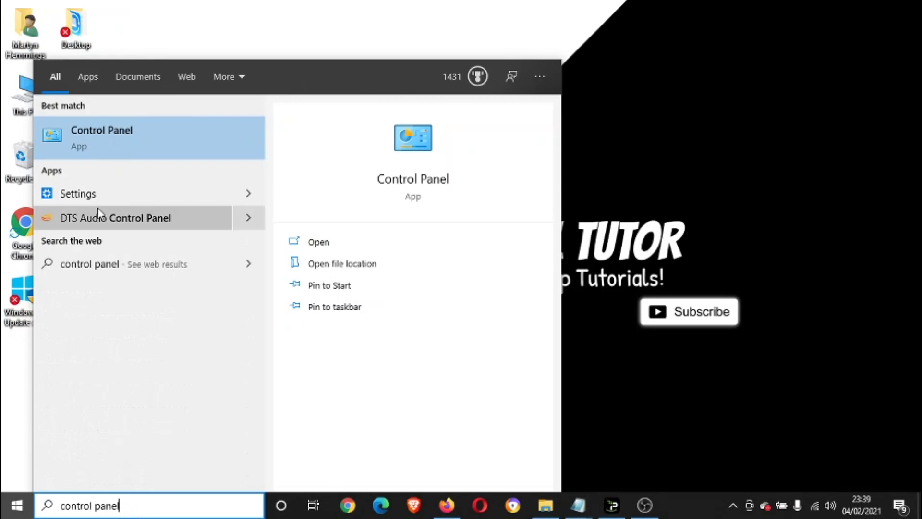
{"action": "left_click", "coordinate": [84, 137]}
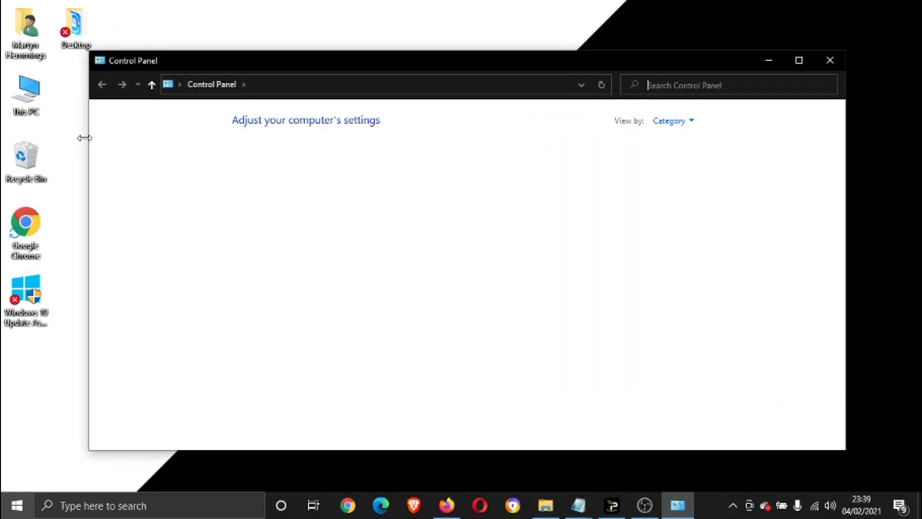
Open Programs and Features through the 'Uninstall a program' link under Programs.
{"action": "key", "text": "alt+d"}
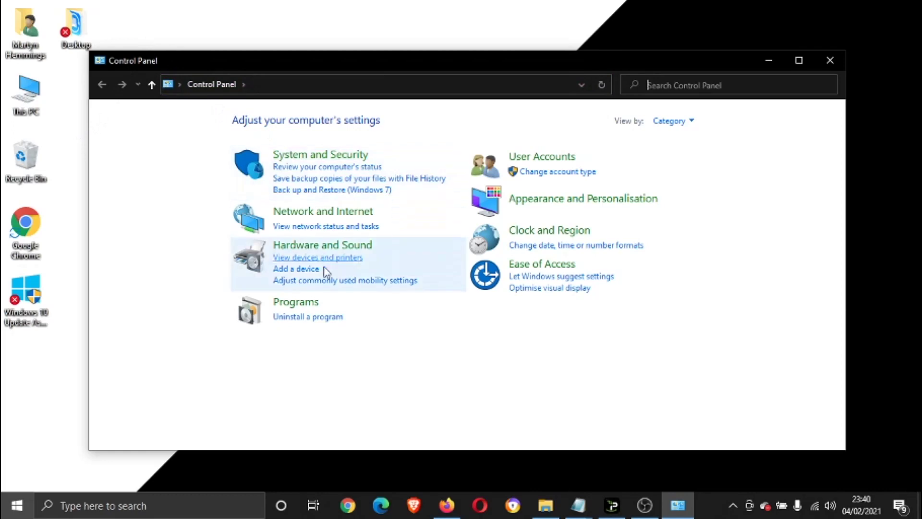
{"action": "left_click", "coordinate": [299, 320]}
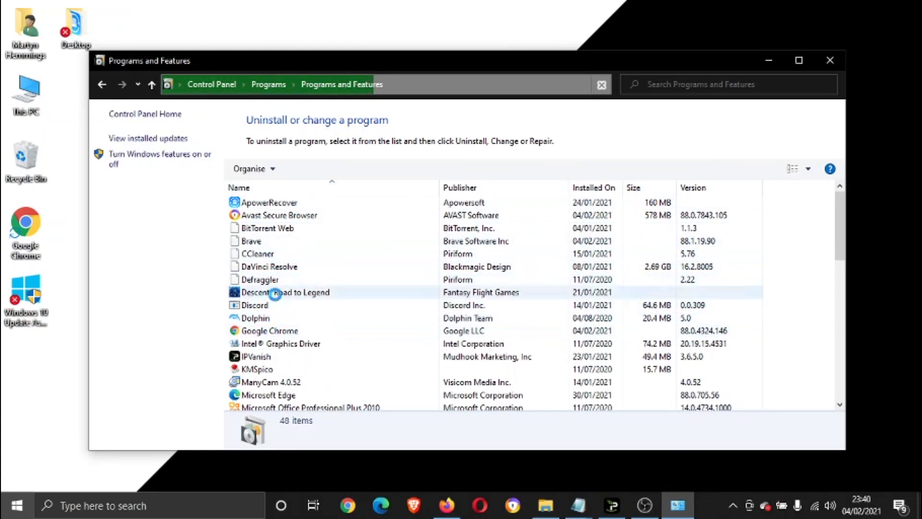
Select Google Chrome in the Programs and Features list.
{"action": "left_click", "coordinate": [303, 332]}
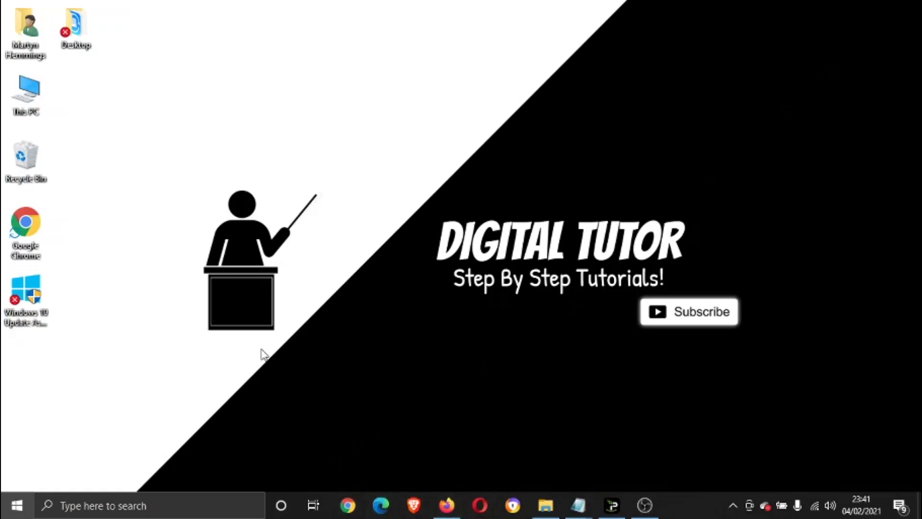
Launch Microsoft Edge and search the web for 'install google chrome'.
{"action": "left_click", "coordinate": [379, 509]}
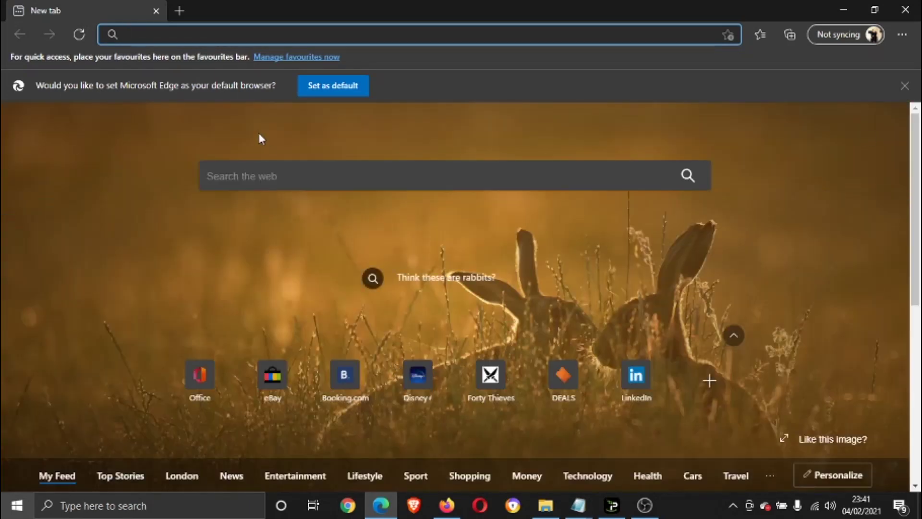
{"action": "left_click", "coordinate": [262, 182]}
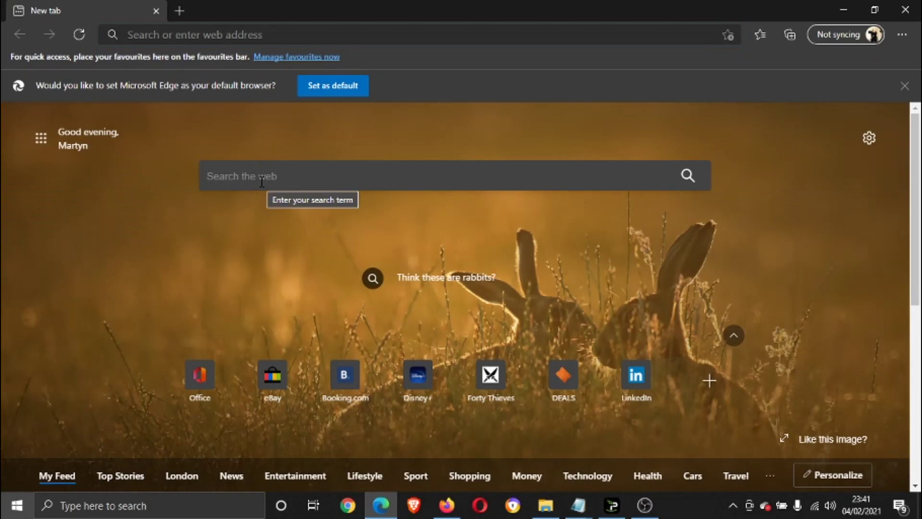
{"action": "type", "text": "in"}
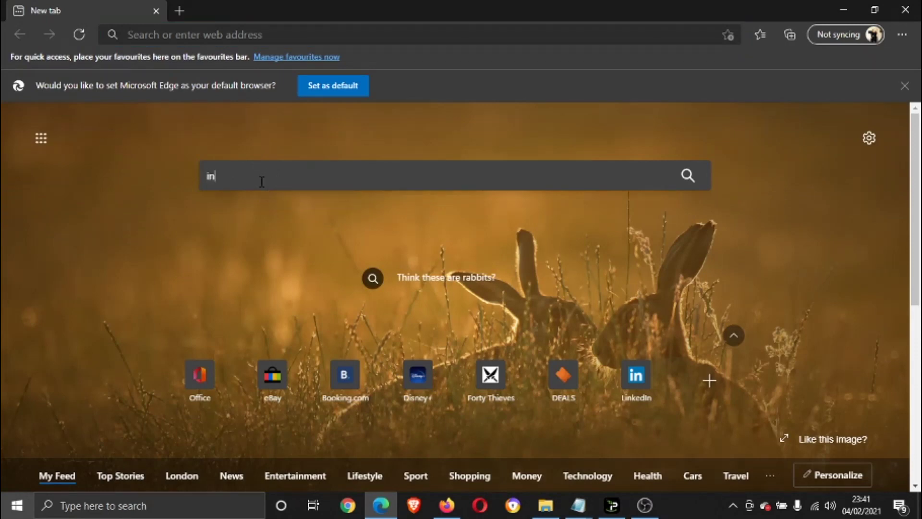
{"action": "type", "text": "stall google "}
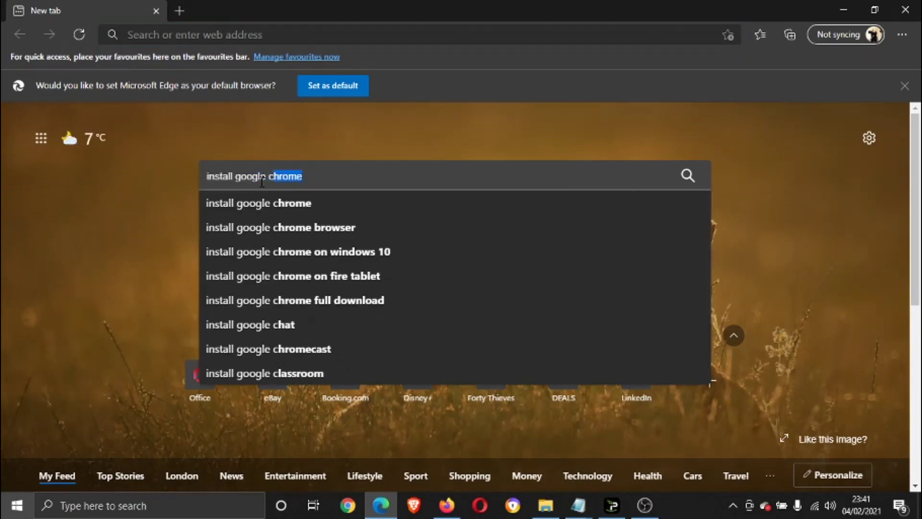
{"action": "type", "text": "chrome"}
{"action": "key", "text": "Return"}
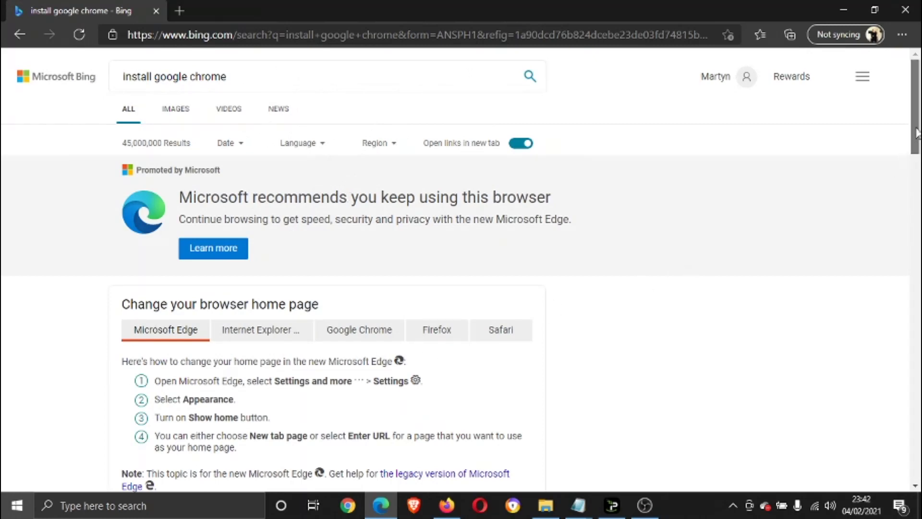
Scroll the Bing results down to the google.com/chrome download link.
{"action": "left_click_drag", "start_coordinate": [917, 132], "coordinate": [916, 227]}
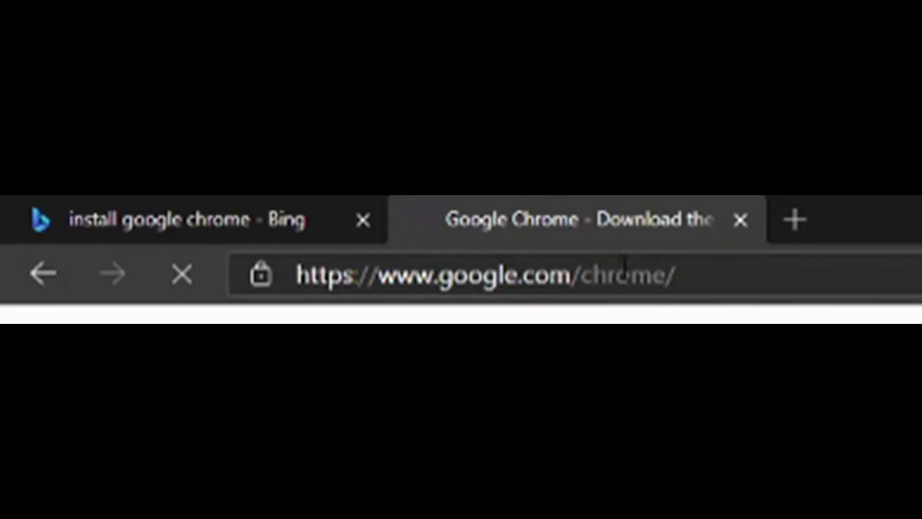
{"action": "left_click", "coordinate": [708, 271]}
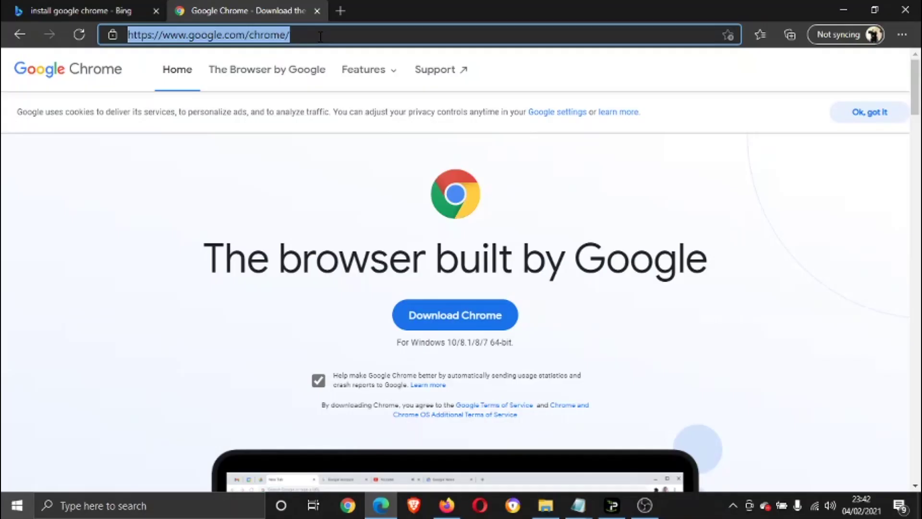
{"action": "left_click", "coordinate": [749, 278]}
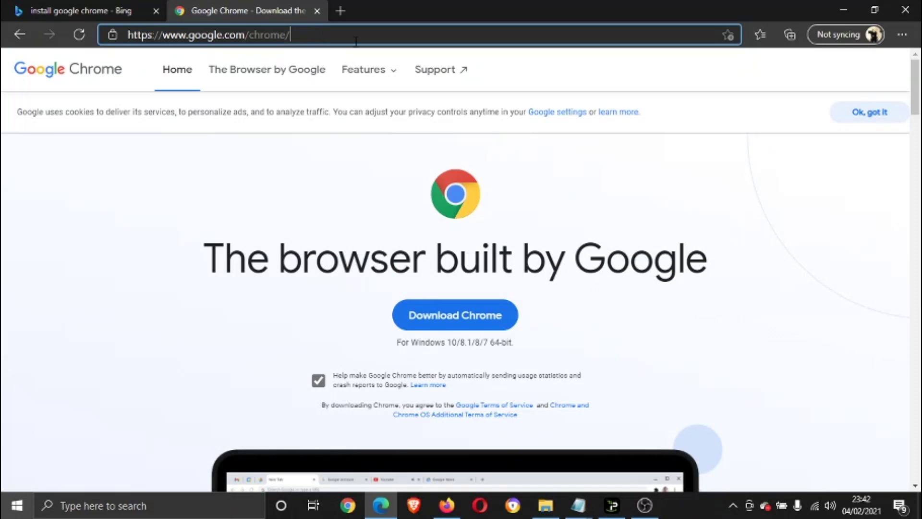
{"action": "left_click_drag", "start_coordinate": [919, 120], "coordinate": [919, 130]}
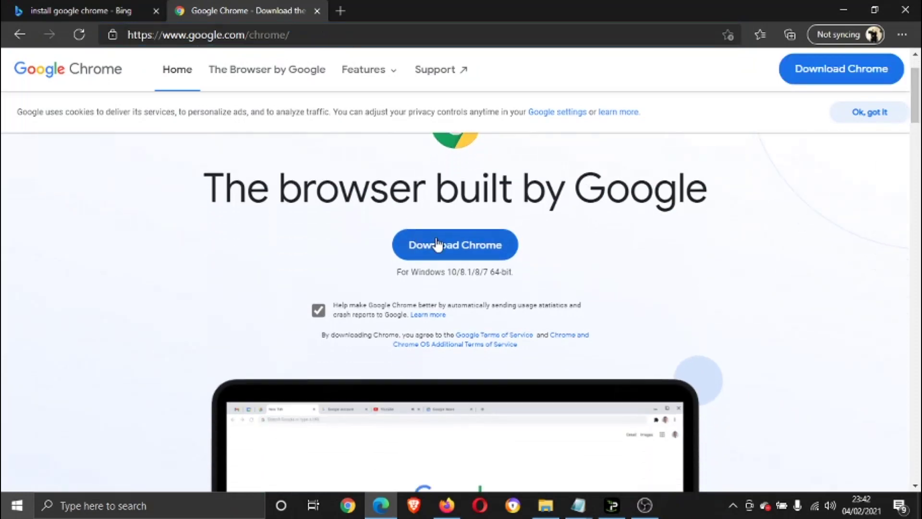
{"action": "left_click_drag", "start_coordinate": [919, 108], "coordinate": [907, 180]}
{"action": "scroll", "coordinate": [907, 180], "scroll_direction": "up", "scroll_amount": 10}
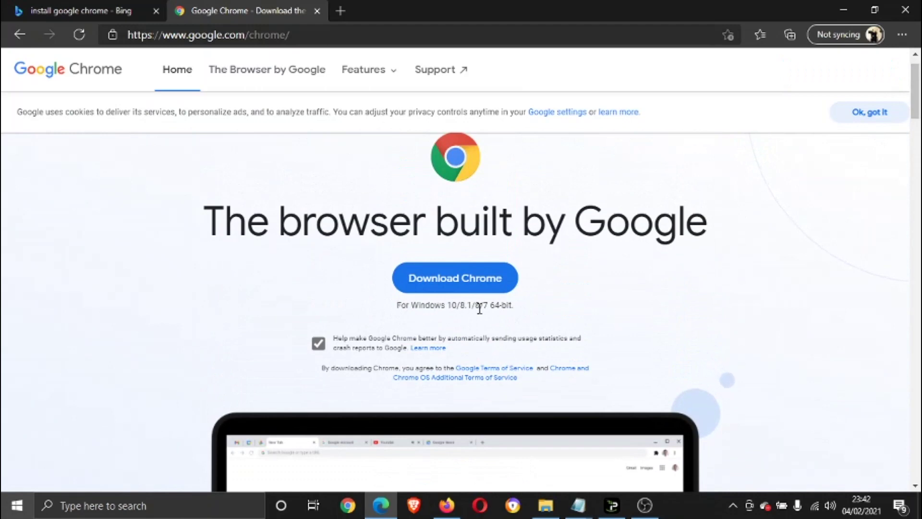
{"action": "left_click_drag", "start_coordinate": [496, 306], "coordinate": [507, 307]}
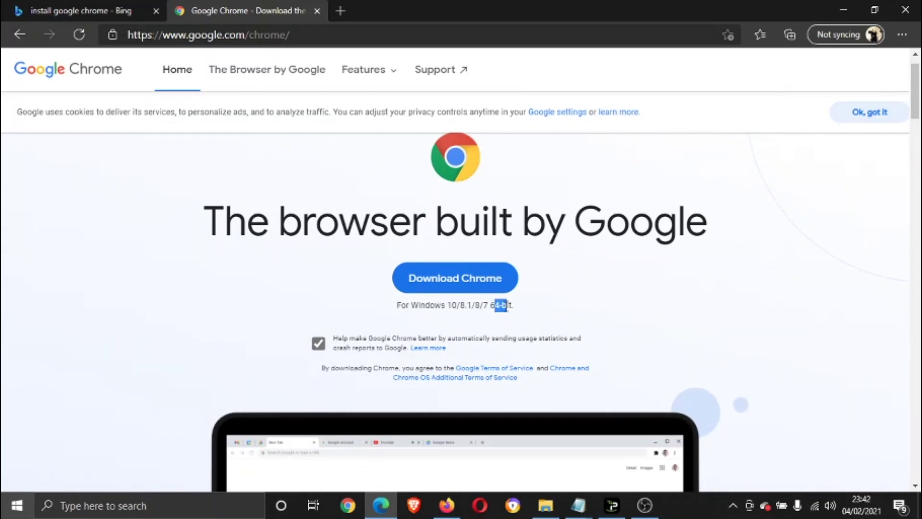
{"action": "left_click", "coordinate": [516, 311]}
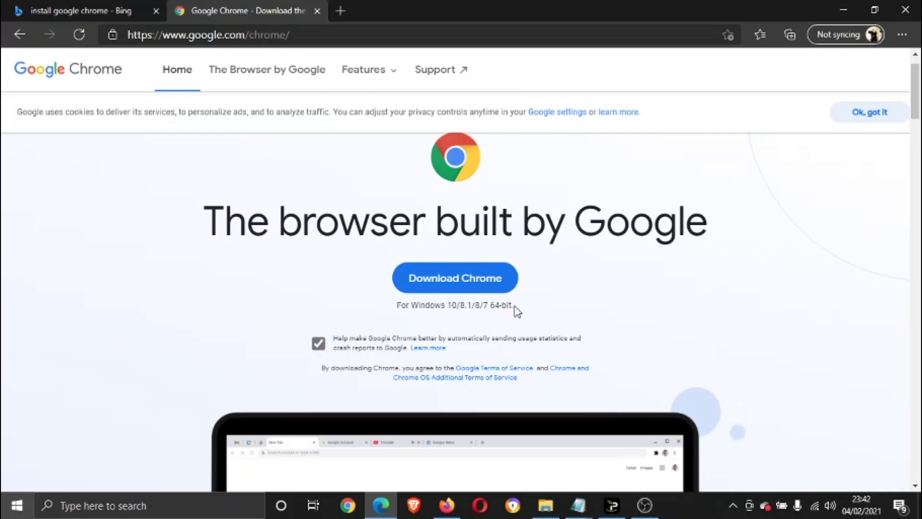